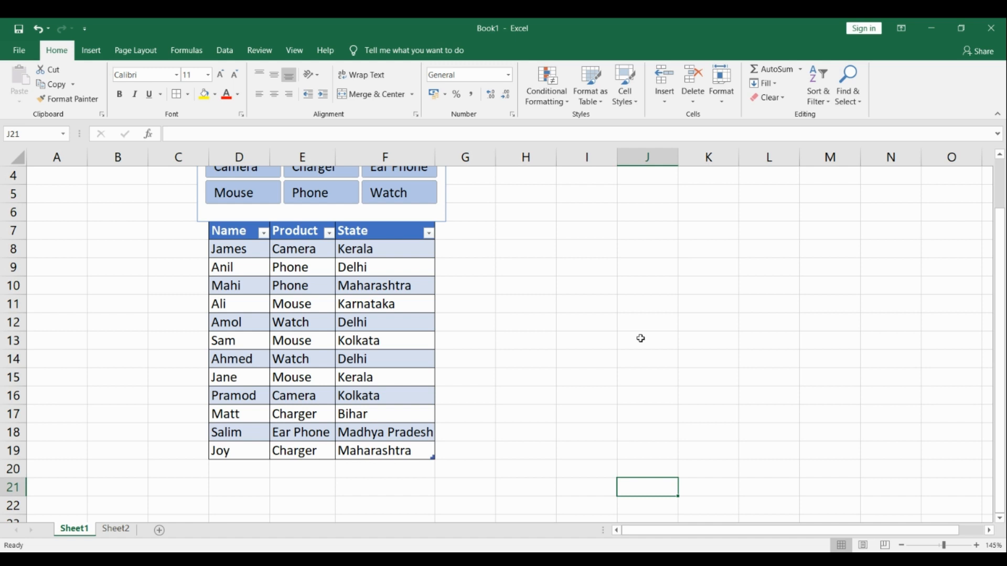
- Filter the Sheet1 table with the Product slicer by Camera, Charger and Phone, one product at a time
{"action": "scroll", "coordinate": [670, 297], "scroll_direction": "up", "scroll_amount": 1}
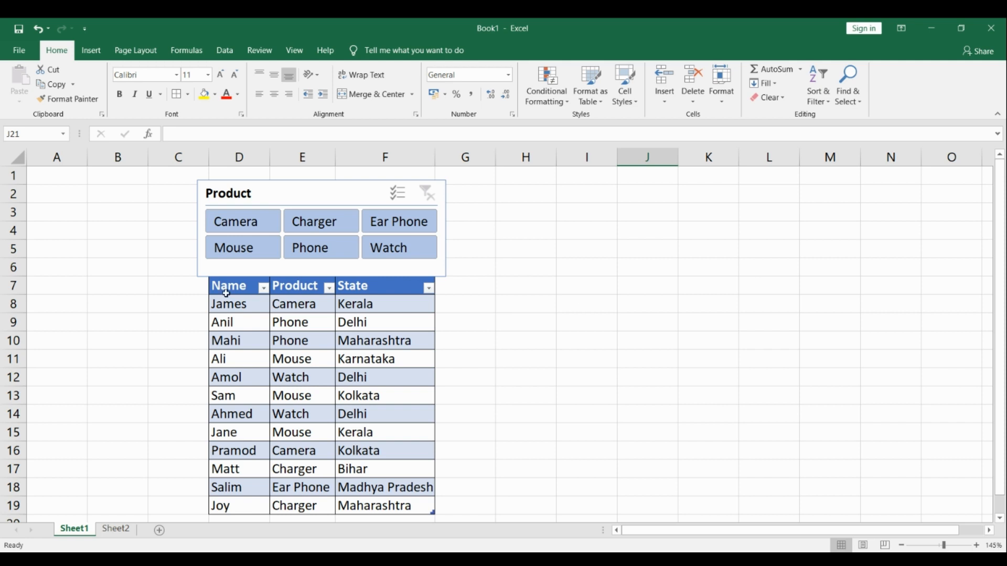
{"action": "left_click_drag", "start_coordinate": [232, 288], "coordinate": [394, 469]}
{"action": "left_click", "coordinate": [383, 343]}
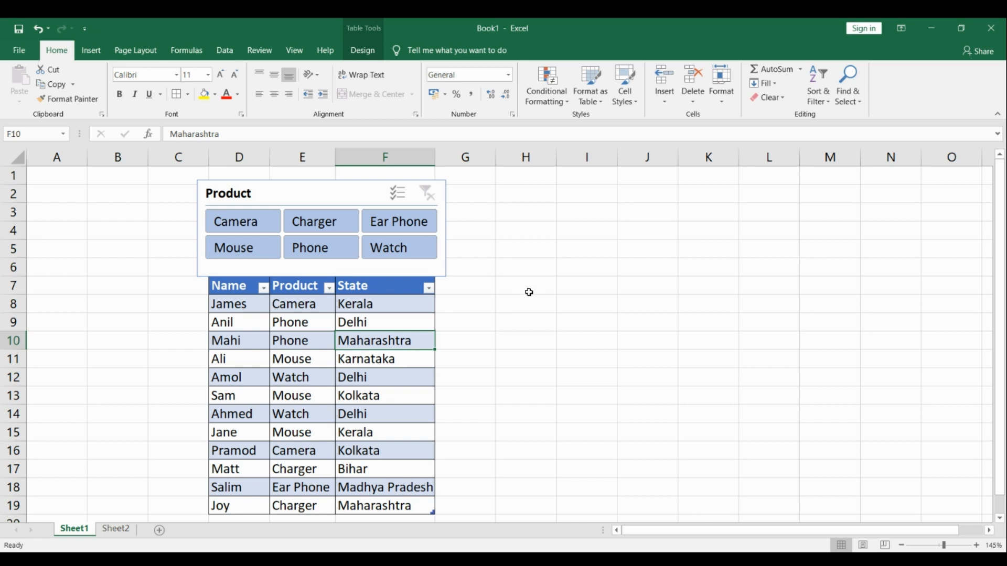
{"action": "left_click", "coordinate": [257, 229]}
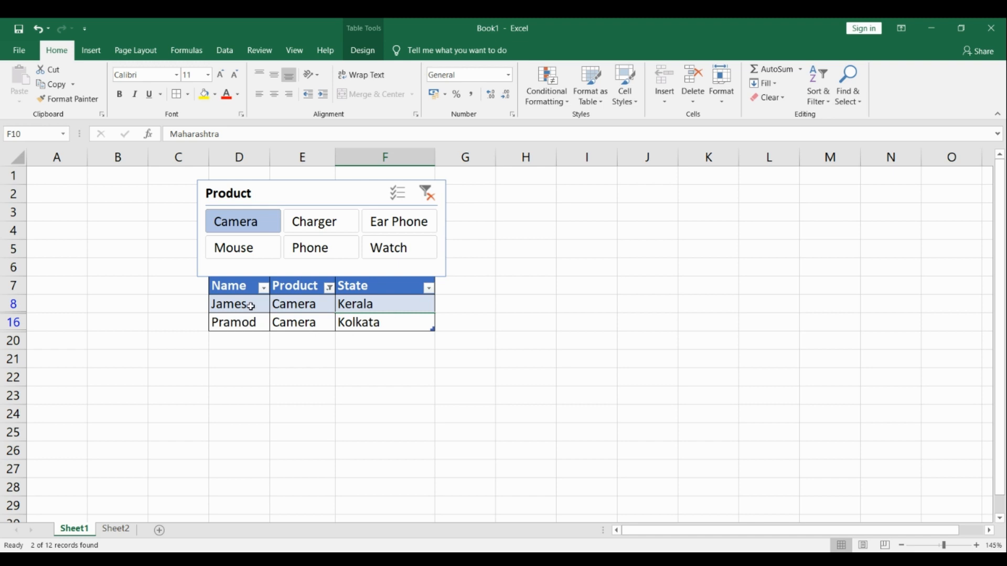
{"action": "left_click", "coordinate": [323, 233]}
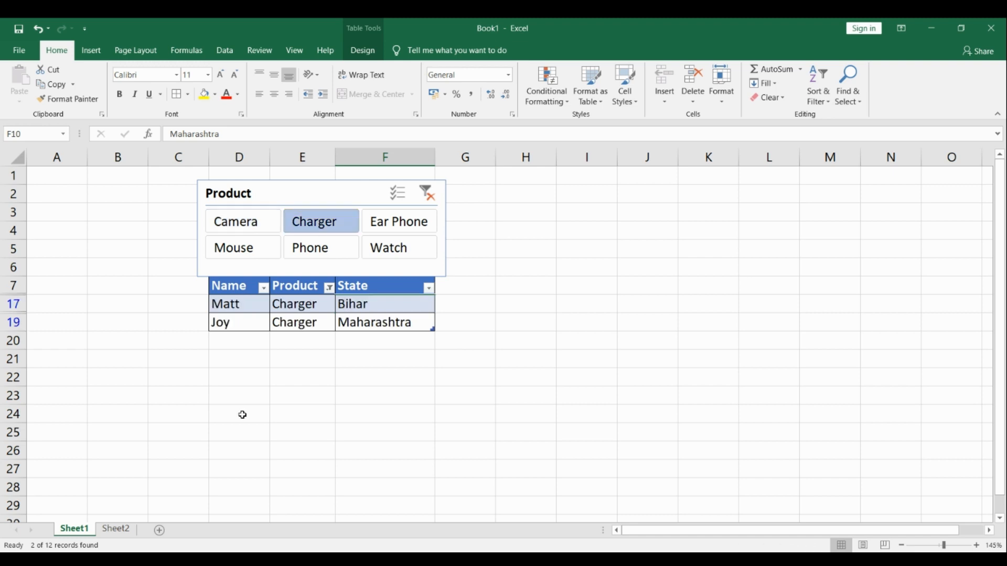
{"action": "left_click", "coordinate": [333, 255]}
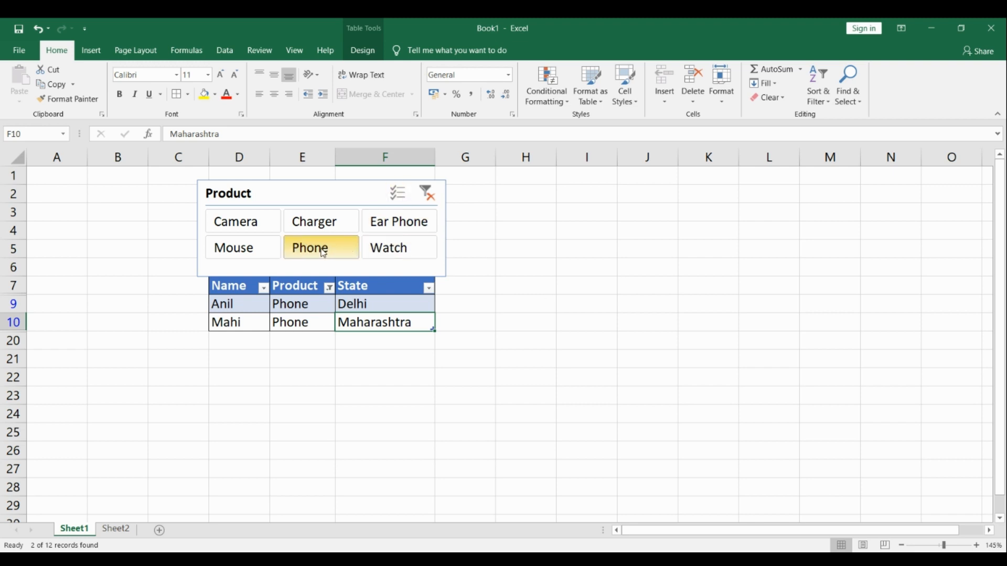
- Enable multi-select on the Product slicer, add Camera and Ear Phone to the filter, and clear the filter
{"action": "left_click", "coordinate": [403, 201]}
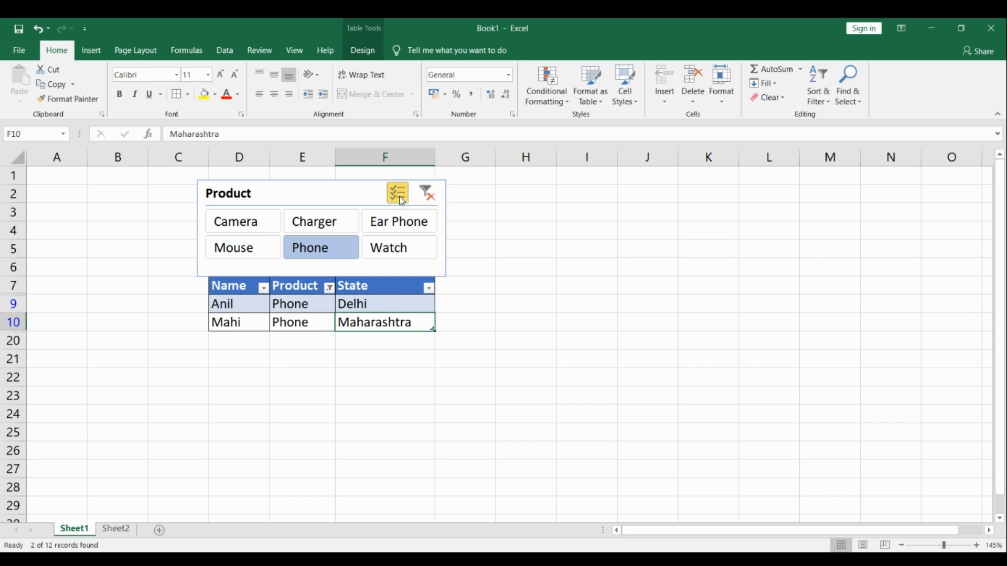
{"action": "left_click", "coordinate": [251, 234]}
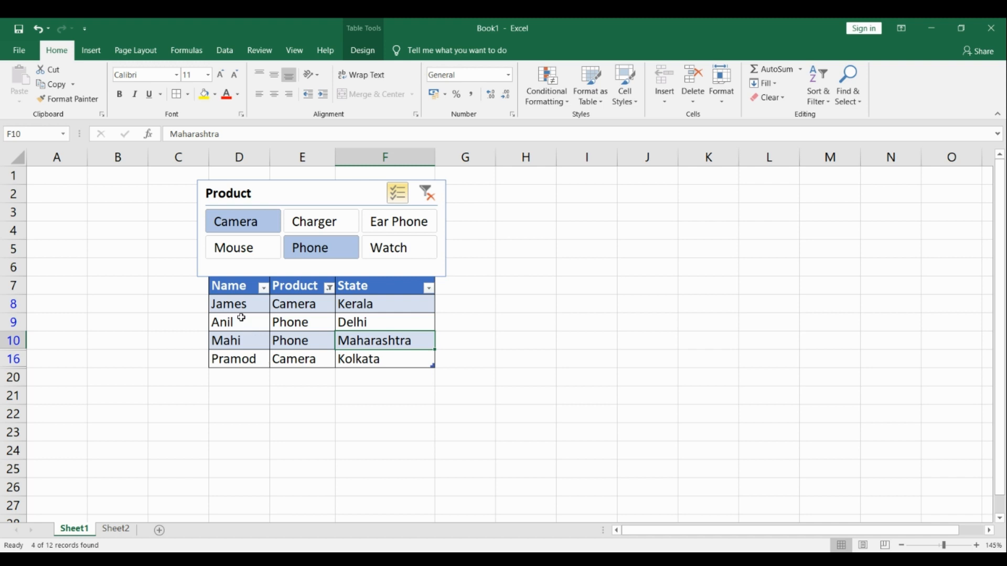
{"action": "left_click_drag", "start_coordinate": [240, 305], "coordinate": [381, 350]}
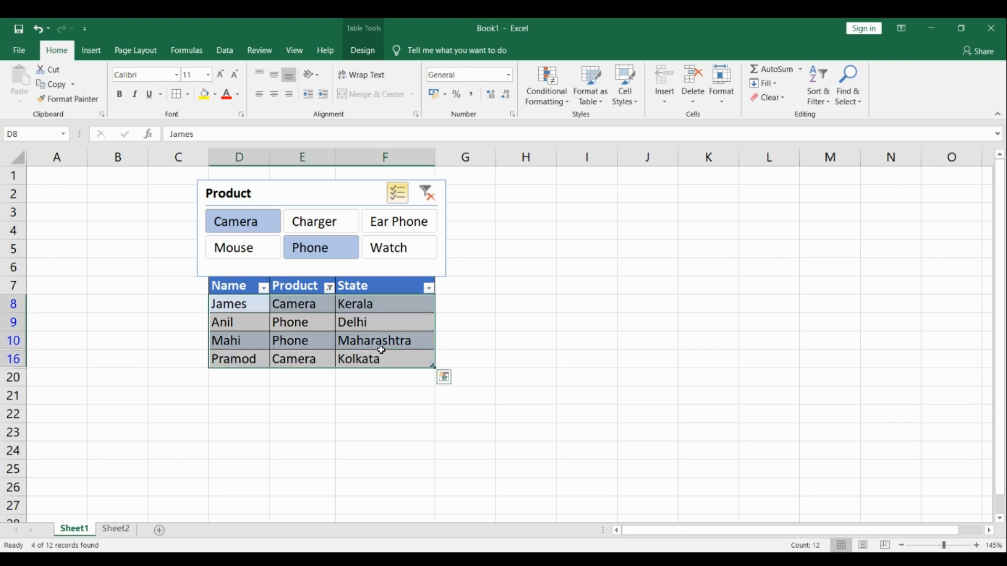
{"action": "left_click", "coordinate": [392, 234]}
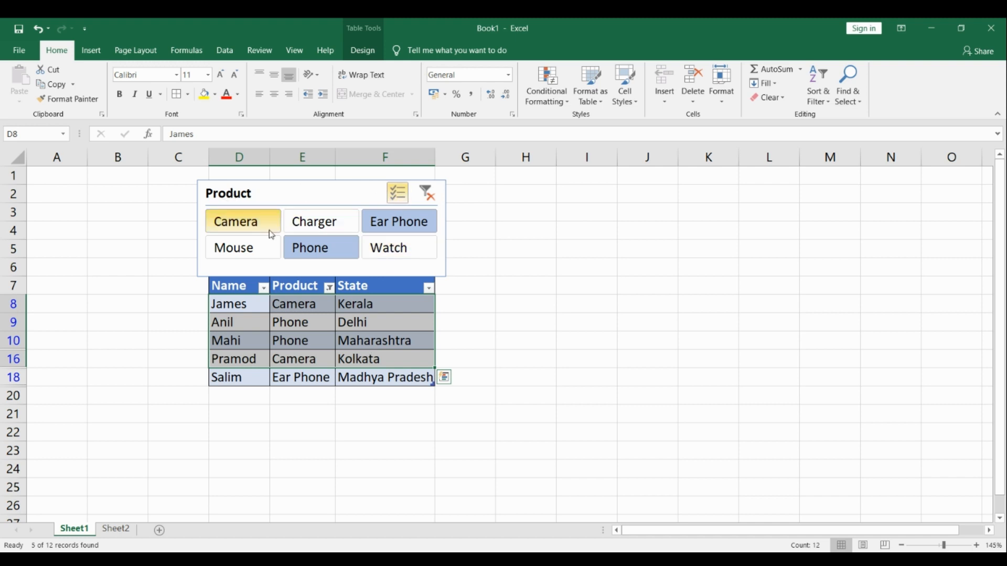
{"action": "left_click", "coordinate": [435, 202]}
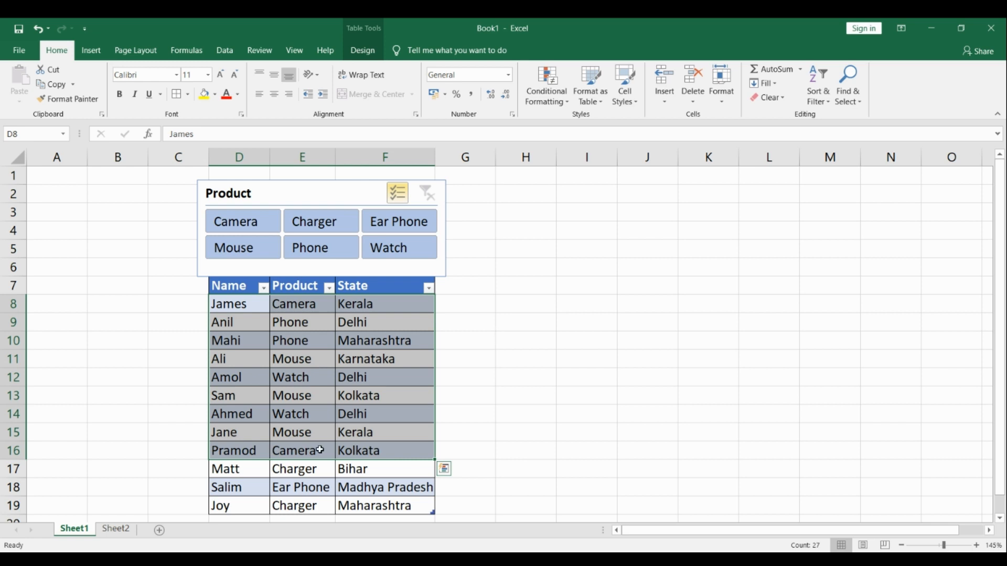
- Convert the Name, Product and State data in E9:G21 on Sheet2 into a table
{"action": "left_click", "coordinate": [116, 529]}
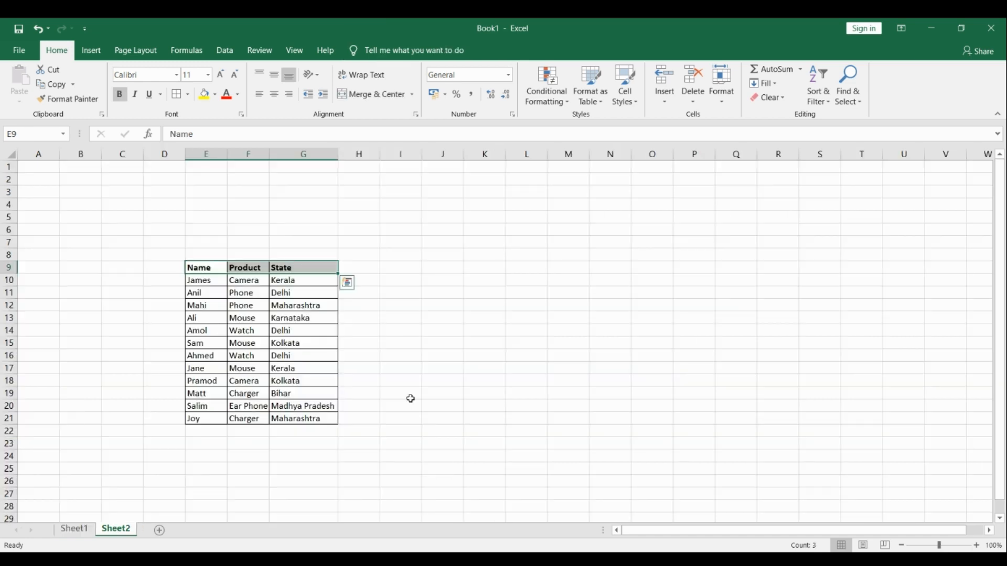
{"action": "scroll", "coordinate": [442, 405], "scroll_direction": "up", "scroll_amount": 2}
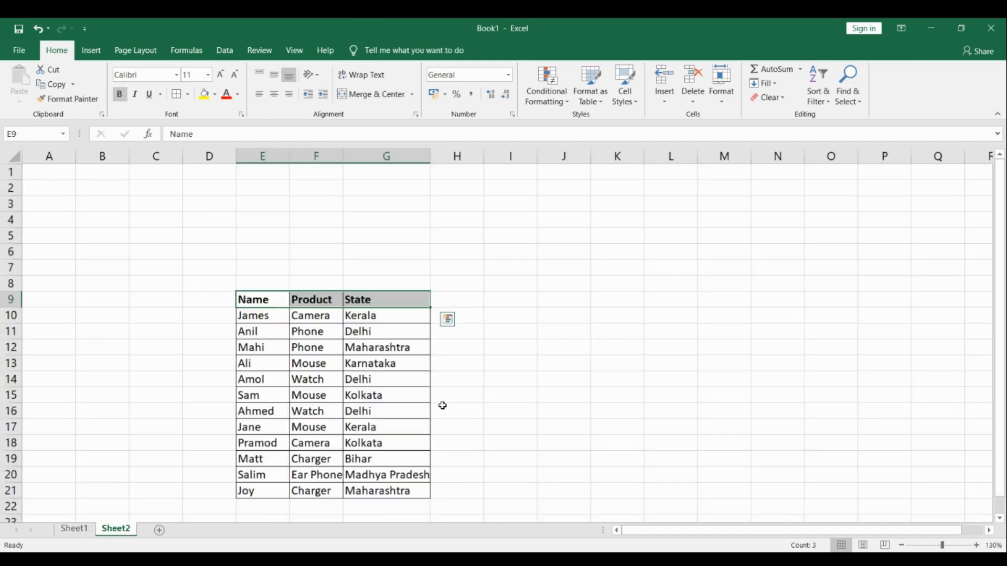
{"action": "left_click", "coordinate": [577, 314]}
{"action": "left_click", "coordinate": [250, 247]}
{"action": "left_click_drag", "start_coordinate": [250, 247], "coordinate": [361, 284]}
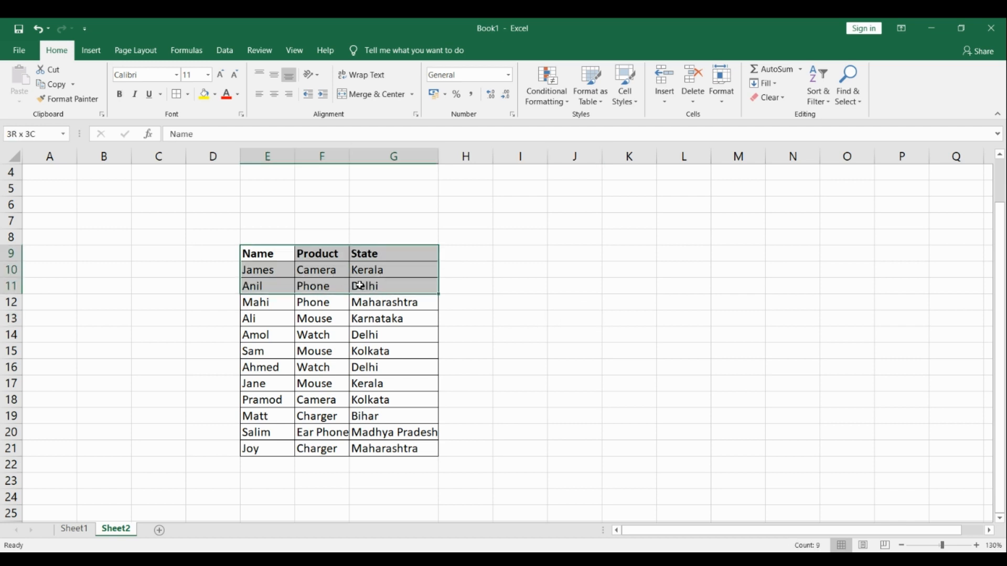
{"action": "left_click", "coordinate": [321, 303]}
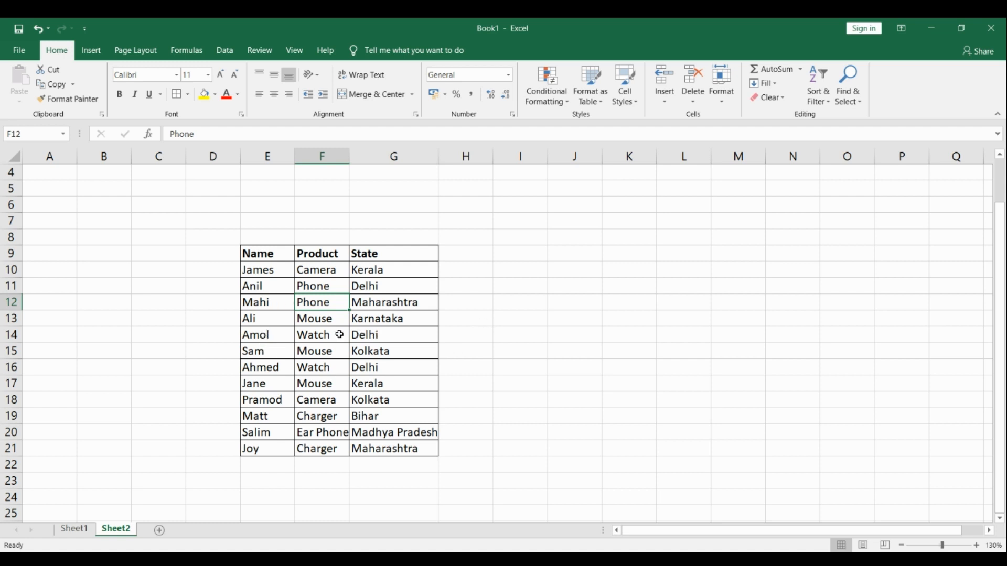
{"action": "left_click", "coordinate": [272, 333]}
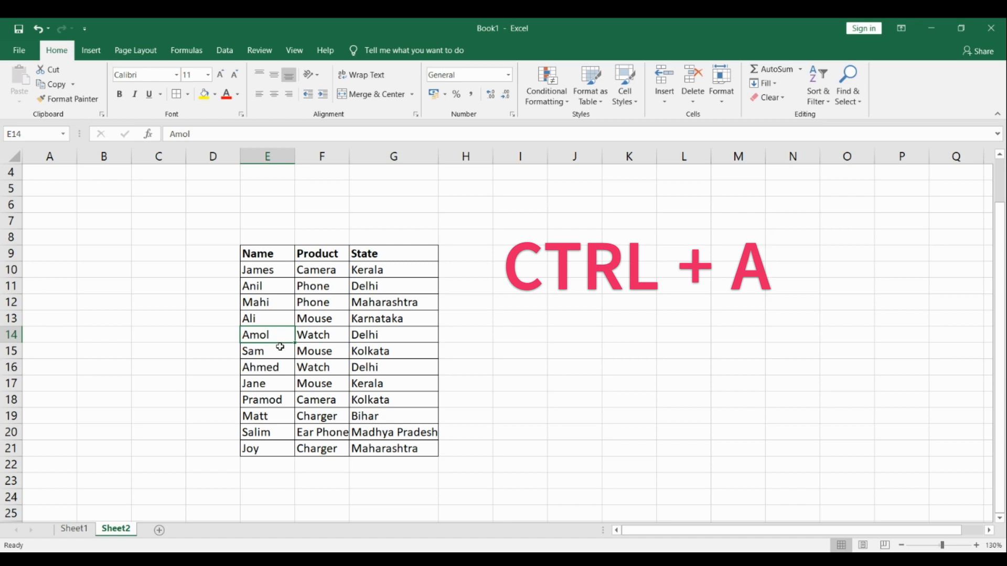
{"action": "key", "text": "ctrl+a"}
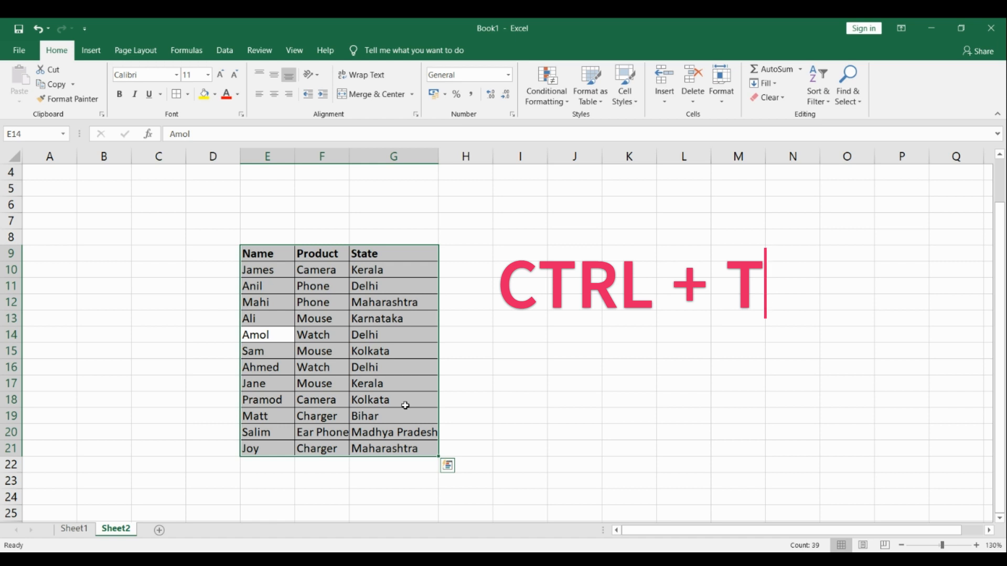
{"action": "key", "text": "ctrl+t"}
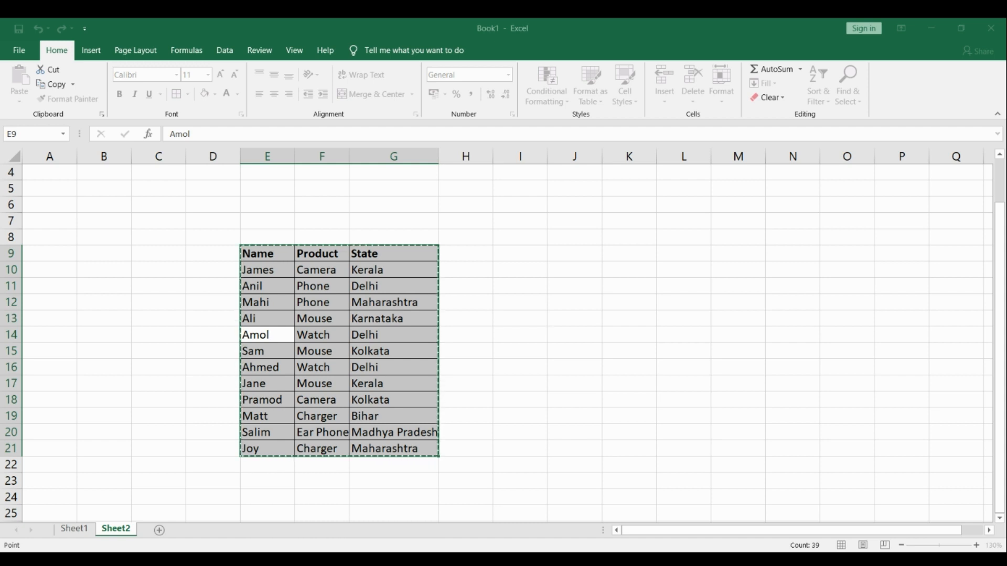
{"action": "key", "text": "Return"}
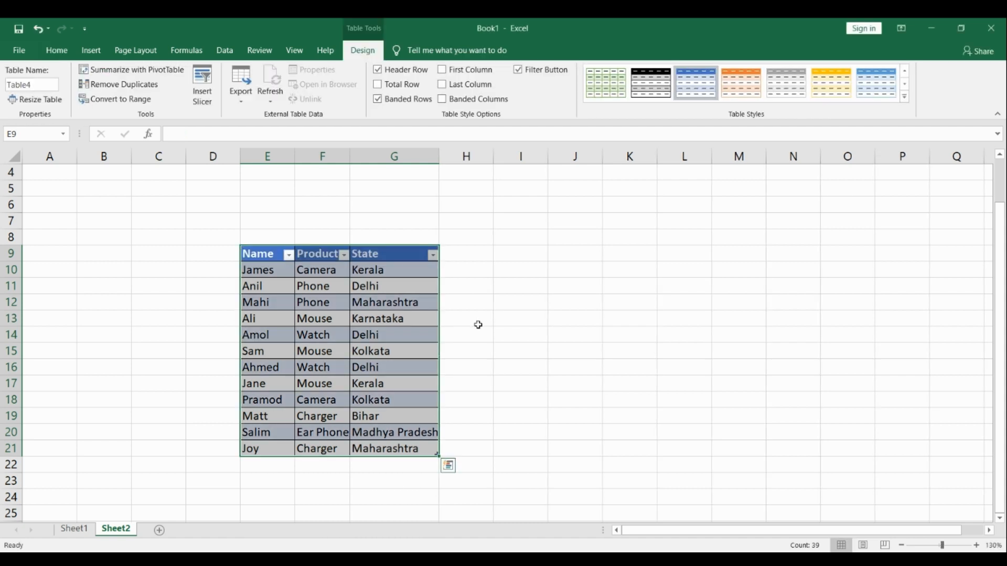
{"action": "left_click", "coordinate": [529, 313]}
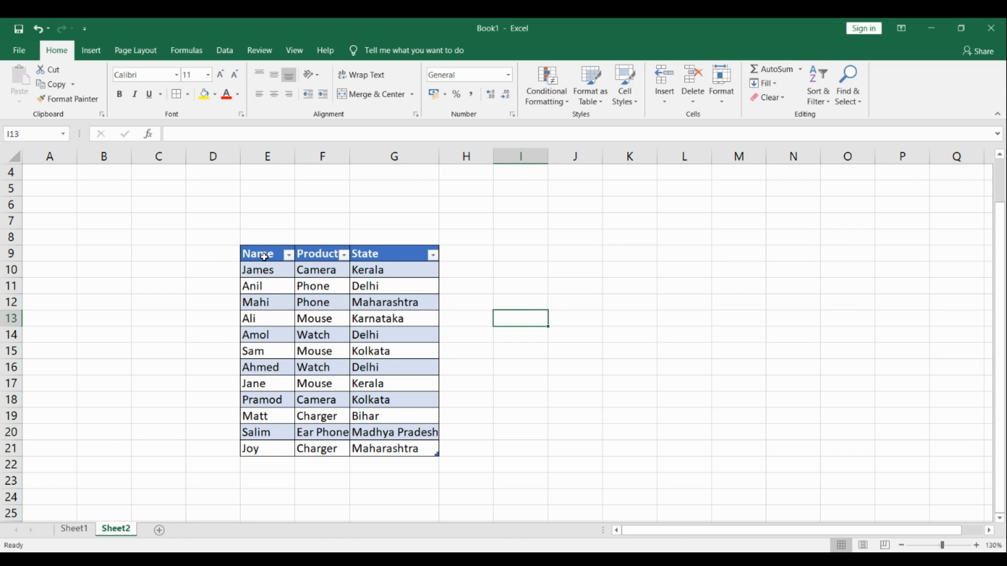
- Insert a Product slicer for the Sheet2 table and place it in the empty cells beside the table
{"action": "scroll", "coordinate": [264, 256], "scroll_direction": "up", "scroll_amount": 1}
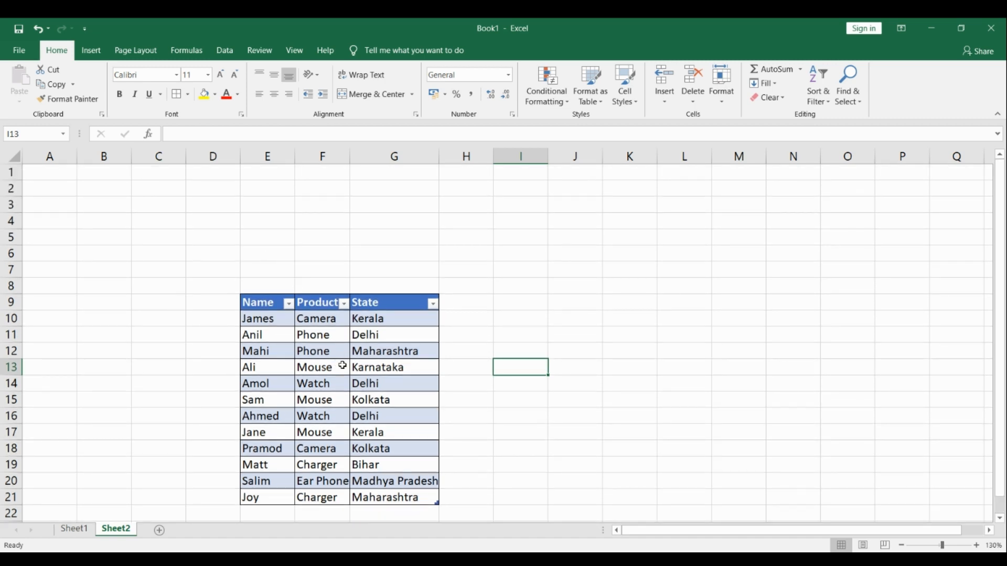
{"action": "left_click", "coordinate": [276, 352]}
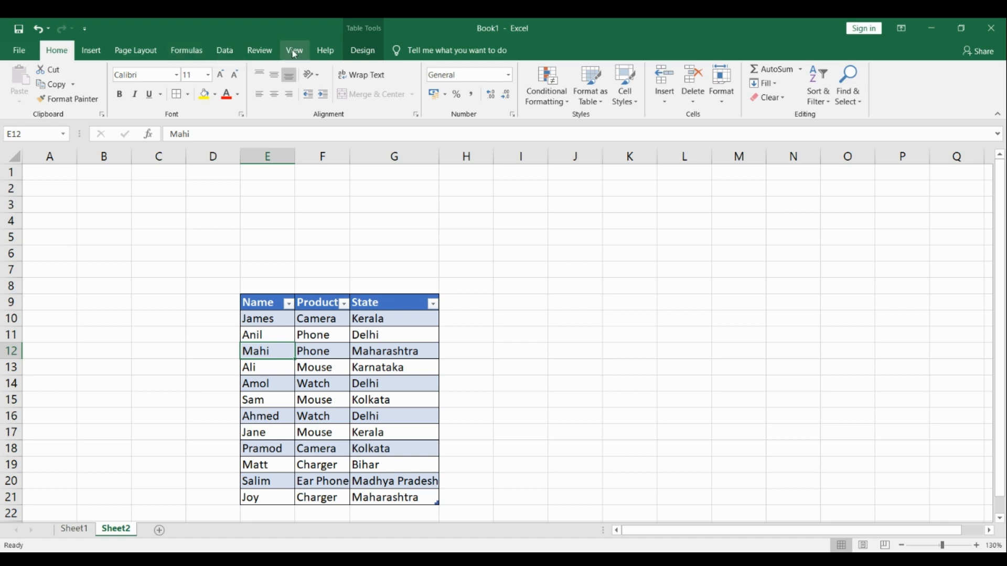
{"action": "left_click", "coordinate": [363, 51]}
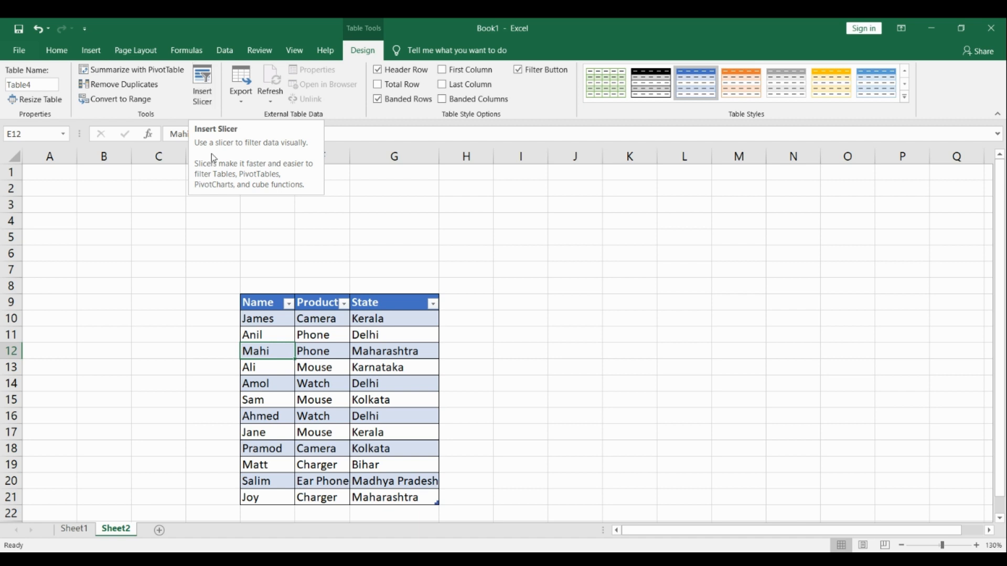
{"action": "left_click", "coordinate": [206, 93]}
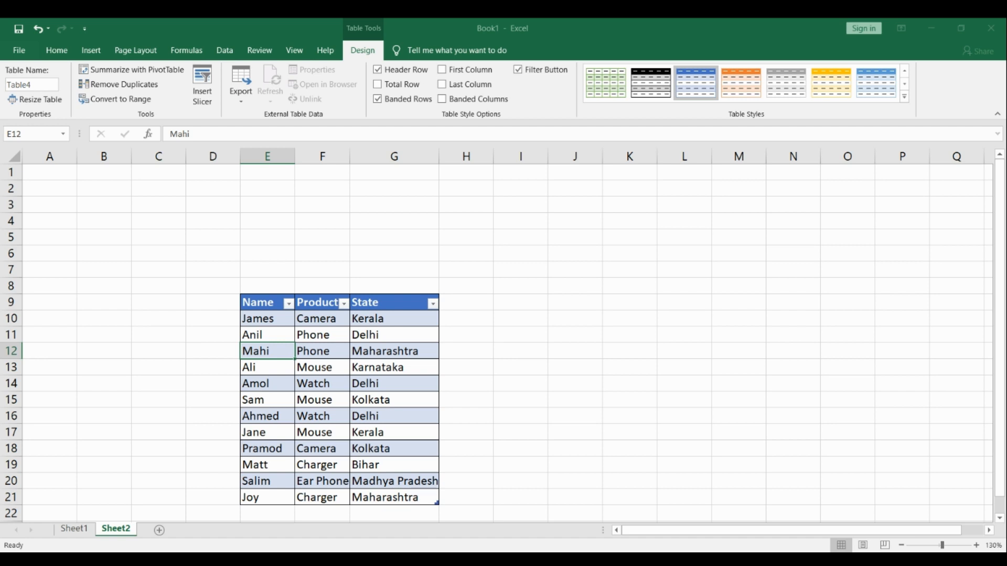
{"action": "left_click", "coordinate": [521, 444]}
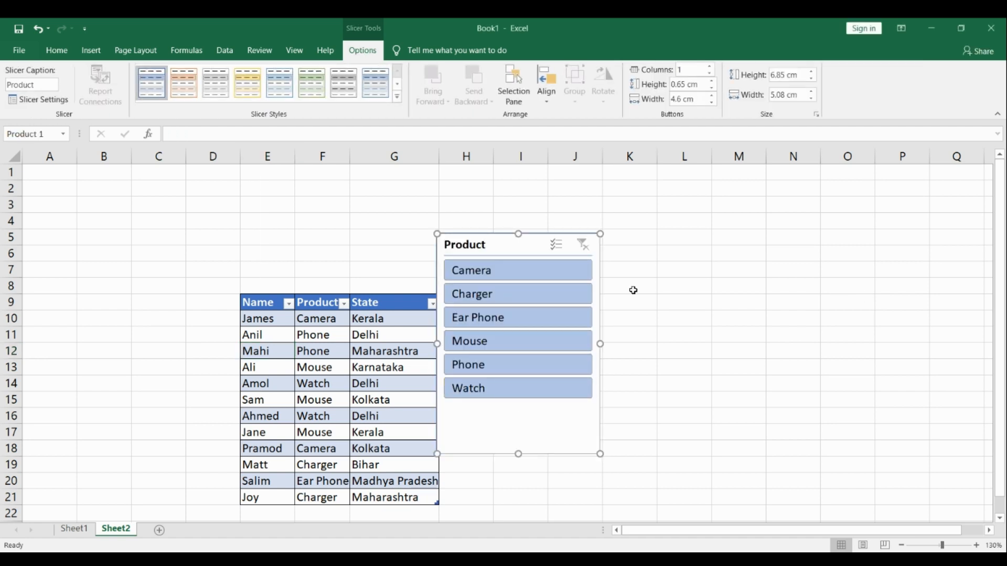
{"action": "left_click_drag", "start_coordinate": [522, 243], "coordinate": [546, 228]}
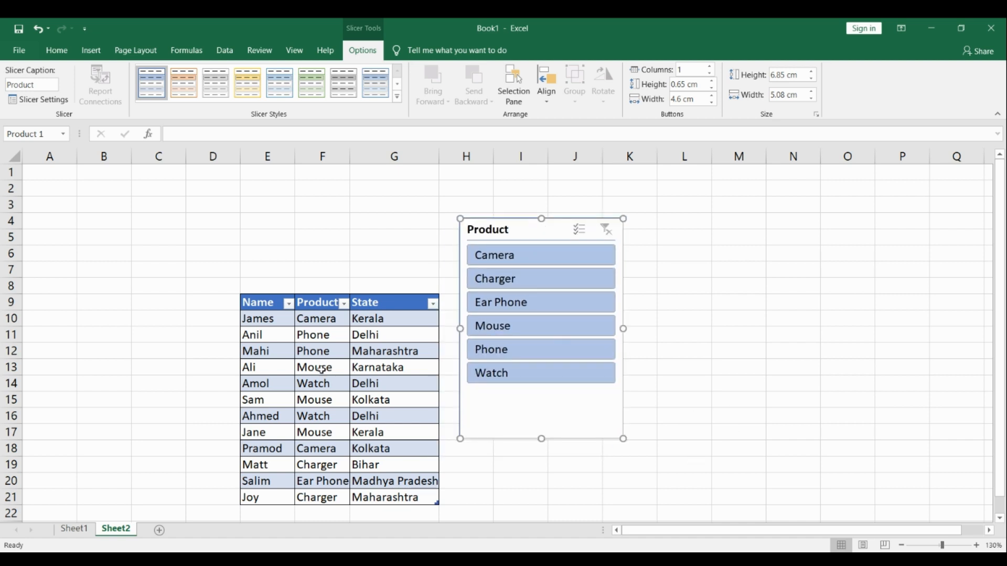
- Filter the Sheet2 table by Camera and then Ear Phone with the slicer, and switch multi-select on and off
{"action": "left_click", "coordinate": [513, 257]}
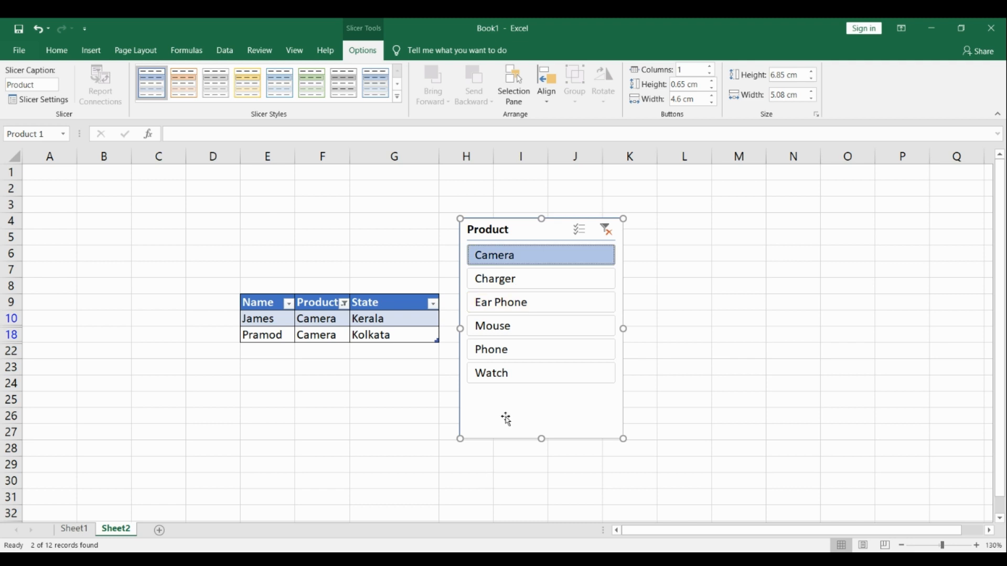
{"action": "left_click", "coordinate": [530, 303]}
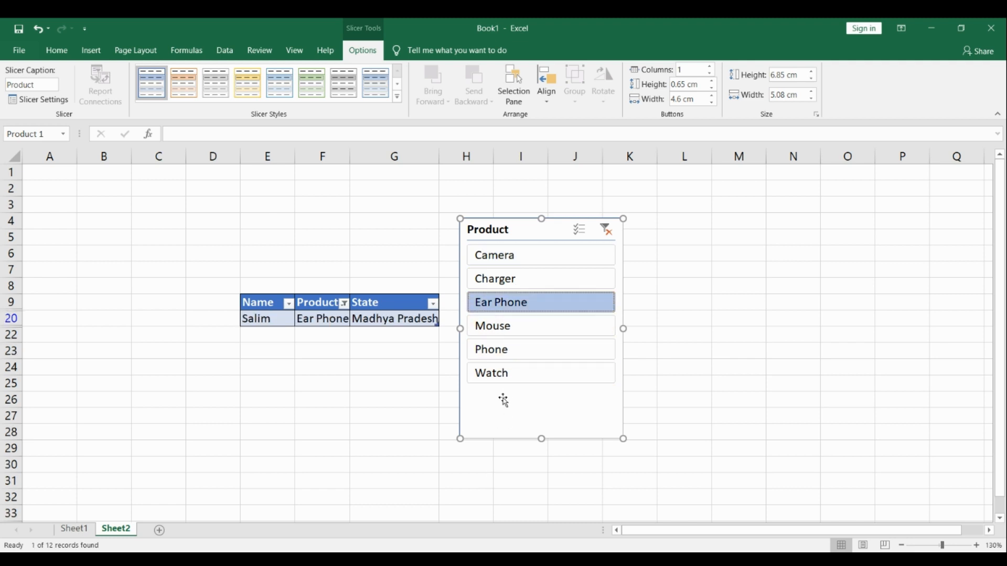
{"action": "left_click", "coordinate": [584, 236]}
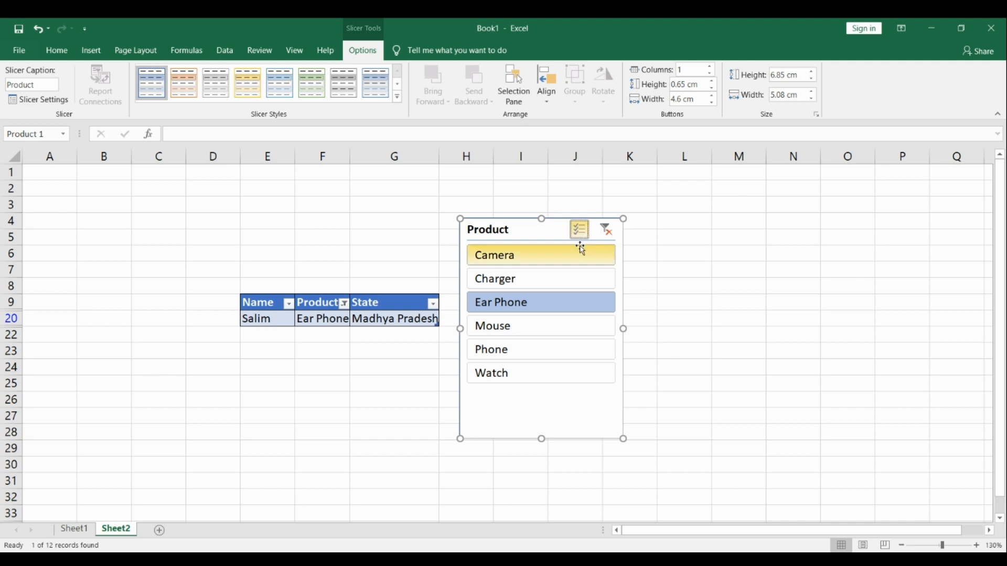
{"action": "left_click", "coordinate": [585, 234]}
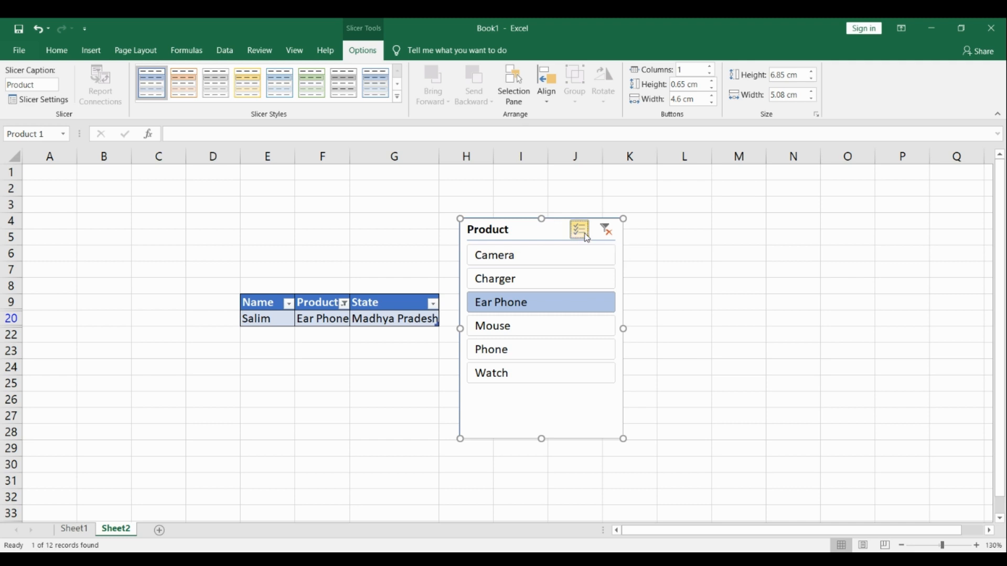
- Filter the Sheet2 table to both Camera and Phone using multi-select on the Product slicer
{"action": "left_click", "coordinate": [544, 260]}
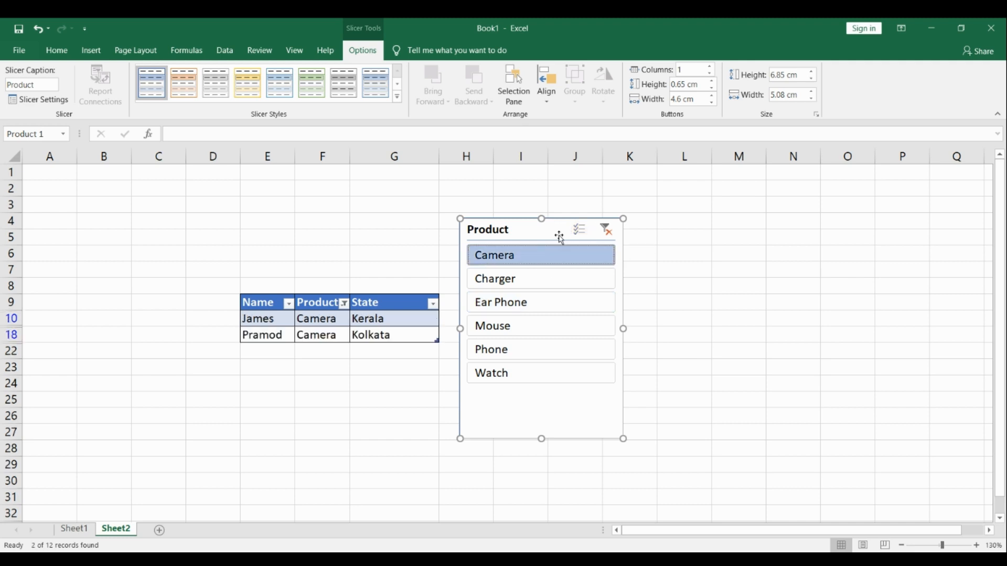
{"action": "left_click", "coordinate": [580, 231]}
{"action": "left_click", "coordinate": [516, 302]}
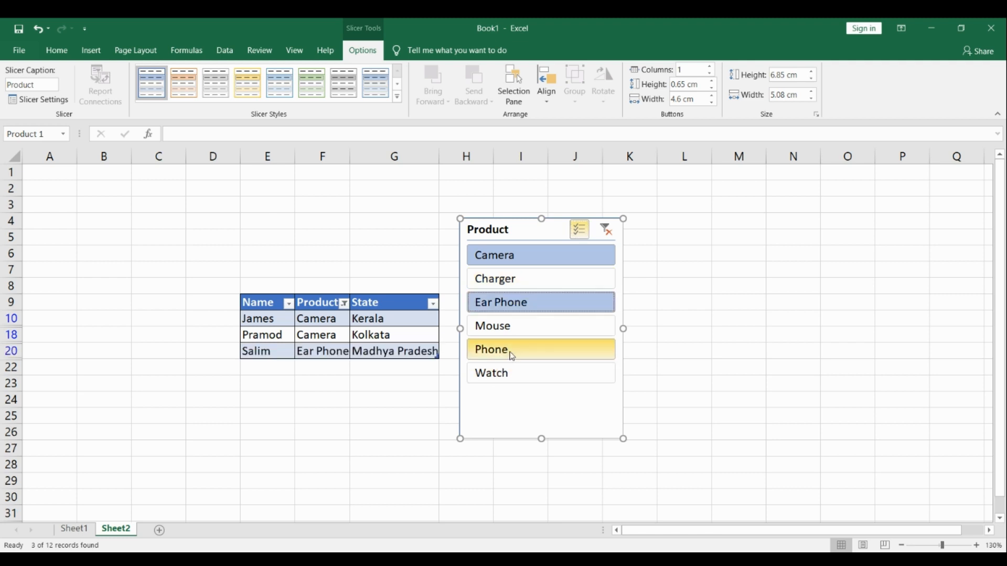
{"action": "left_click", "coordinate": [524, 307]}
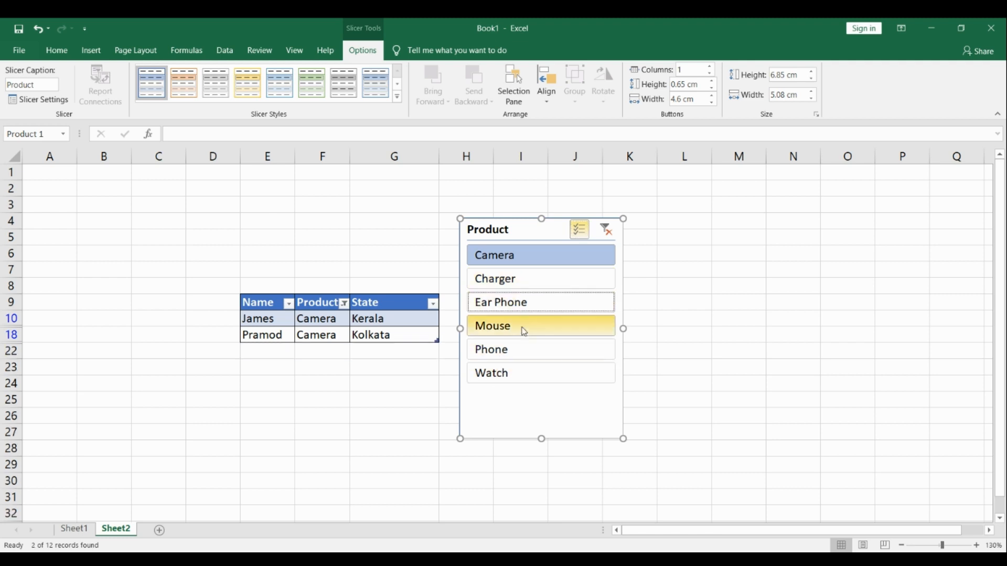
{"action": "left_click", "coordinate": [515, 356]}
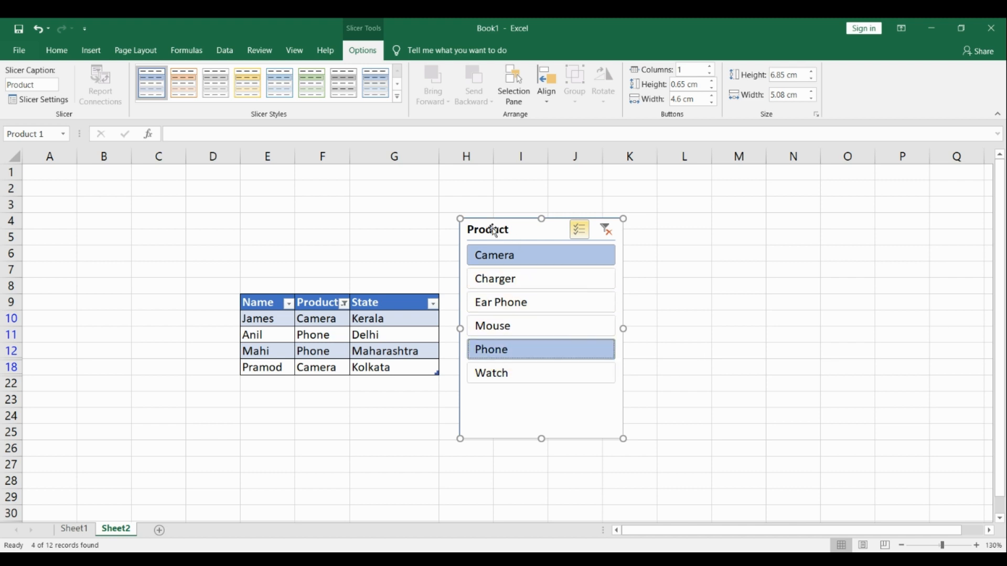
- Place the Product slicer at row 1 over columns E to G, about 5.29 cm high, and remove Camera from its filter selection
{"action": "left_click_drag", "start_coordinate": [493, 231], "coordinate": [270, 168]}
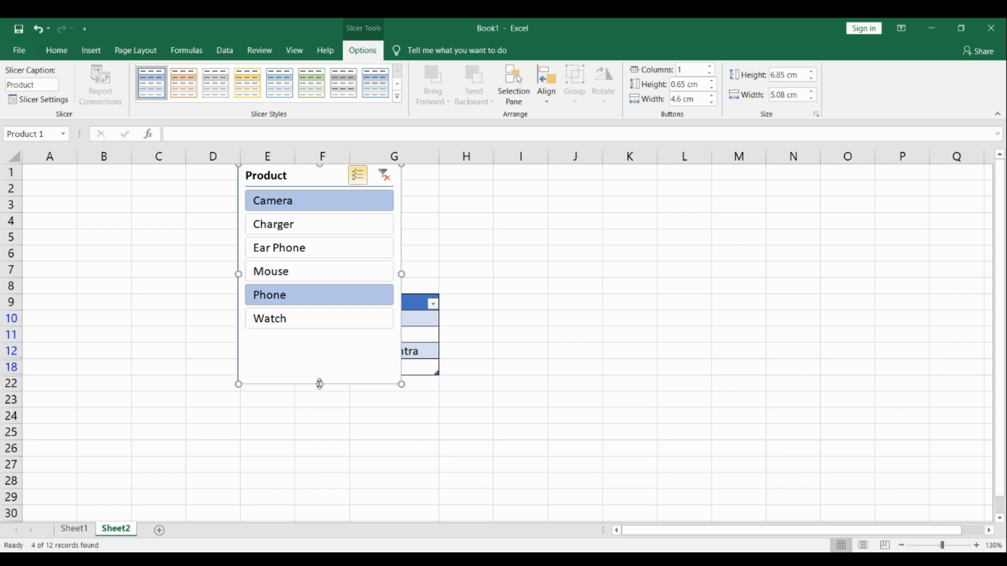
{"action": "left_click_drag", "start_coordinate": [319, 385], "coordinate": [326, 334]}
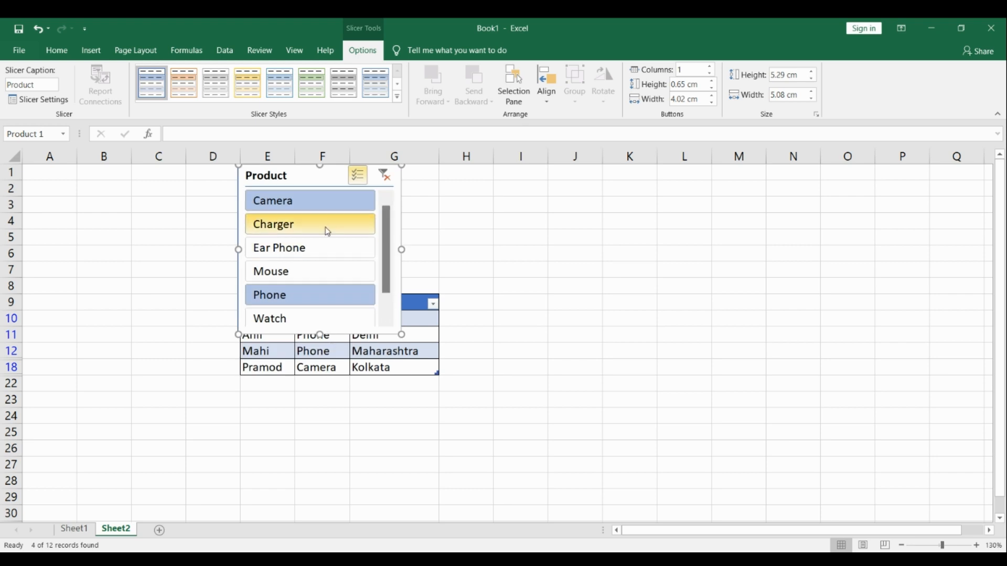
{"action": "left_click", "coordinate": [328, 203]}
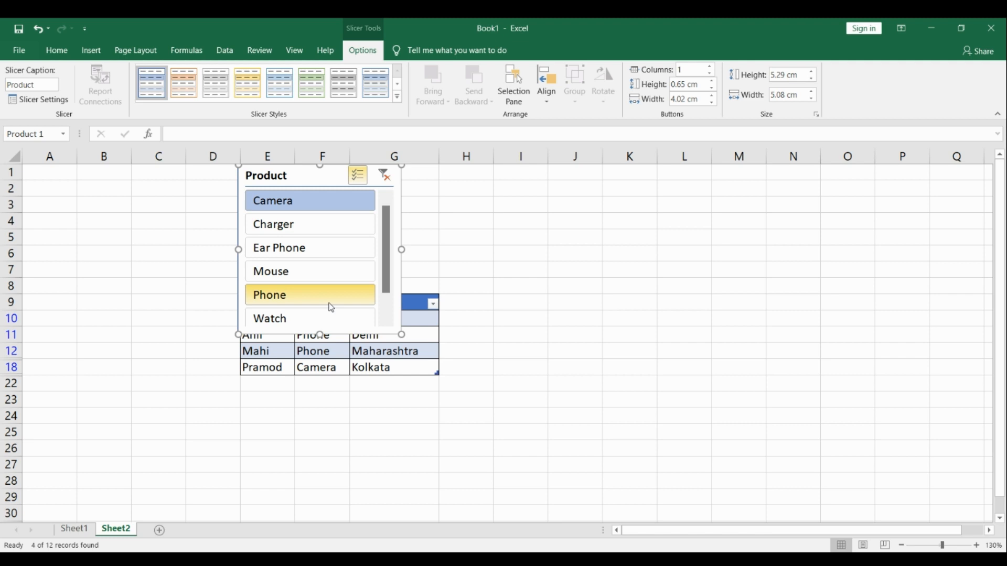
{"action": "left_click", "coordinate": [348, 204]}
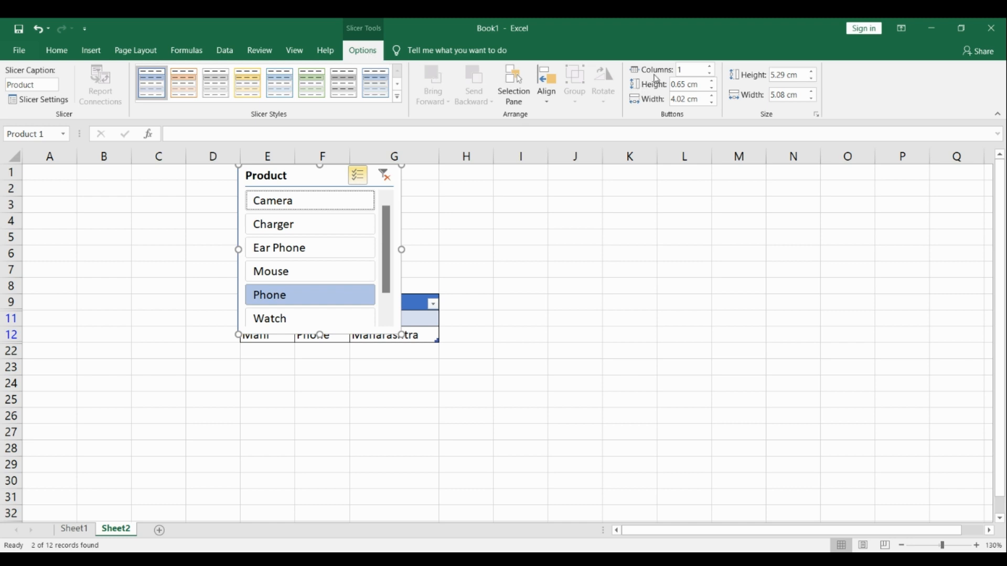
- Arrange the Product slicer's items in 2 columns and resize it to about 3.32 cm high by 5.97 cm wide above the table
{"action": "left_click", "coordinate": [681, 70]}
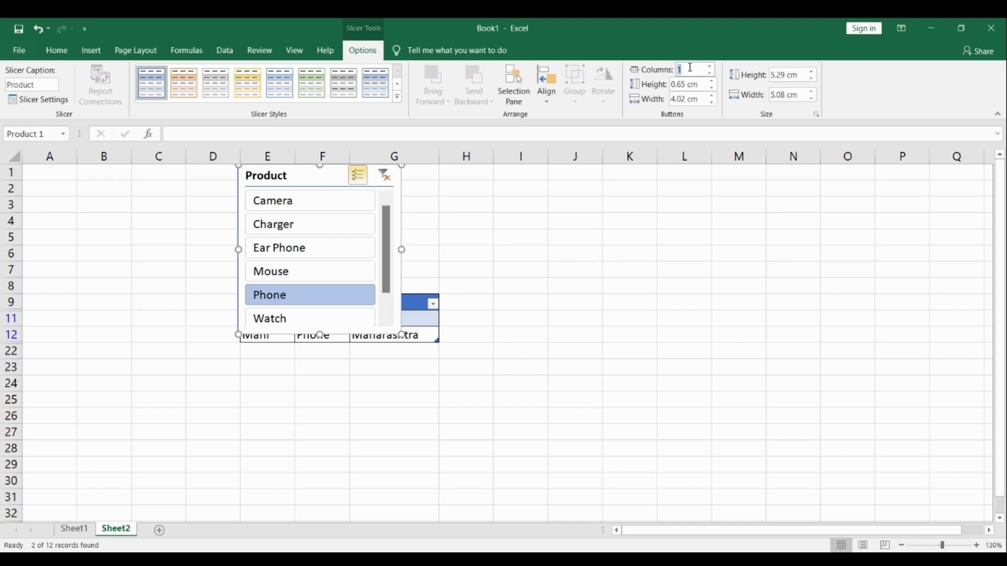
{"action": "left_click", "coordinate": [690, 68]}
{"action": "key", "text": "BackSpace"}
{"action": "type", "text": "2"}
{"action": "key", "text": "Return"}
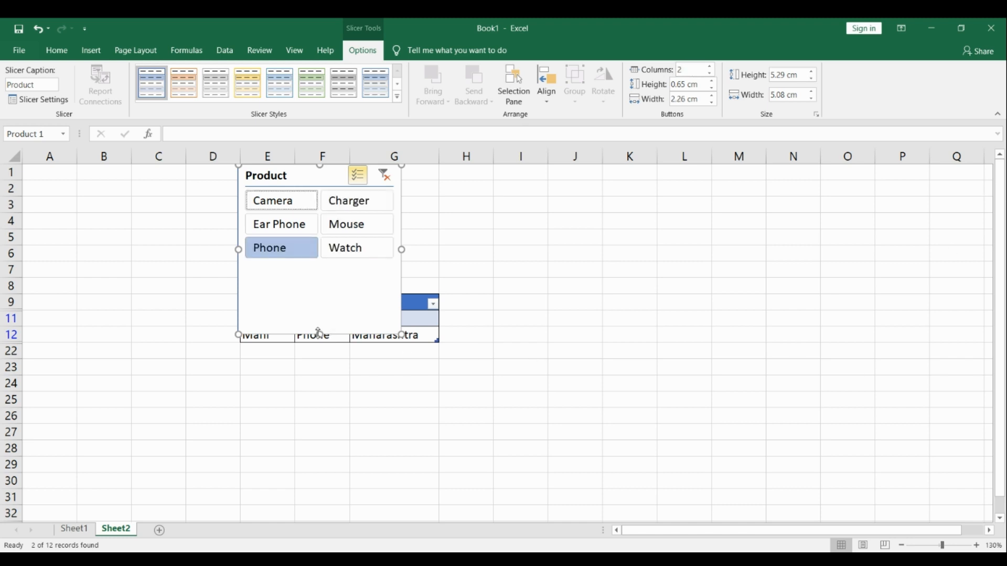
{"action": "left_click_drag", "start_coordinate": [318, 334], "coordinate": [335, 272]}
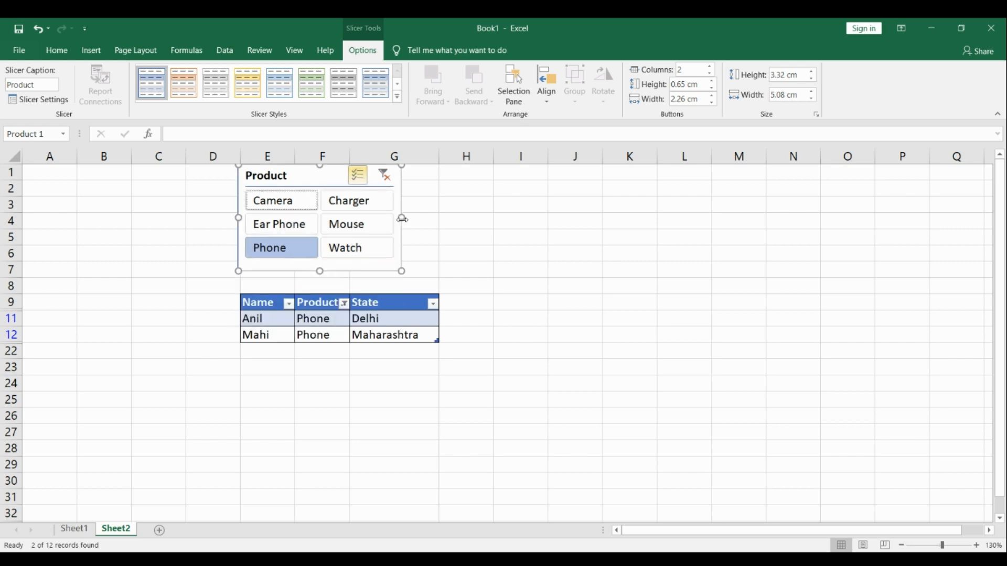
{"action": "left_click_drag", "start_coordinate": [402, 219], "coordinate": [431, 225]}
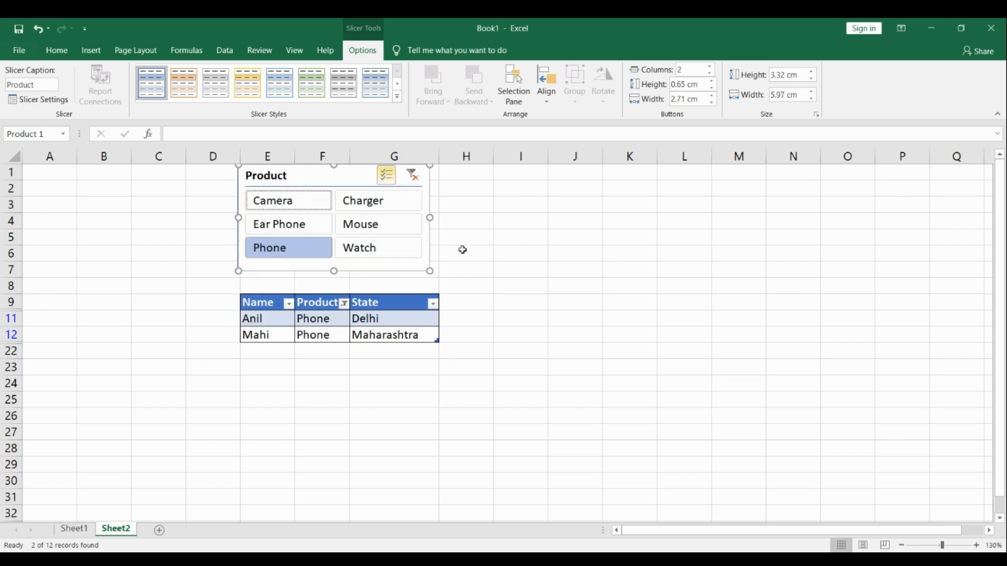
- Add Camera, Ear Phone, Charger, Mouse and Watch to the Product slicer's selection
{"action": "left_click", "coordinate": [299, 205]}
{"action": "left_click", "coordinate": [320, 225]}
{"action": "left_click", "coordinate": [360, 201]}
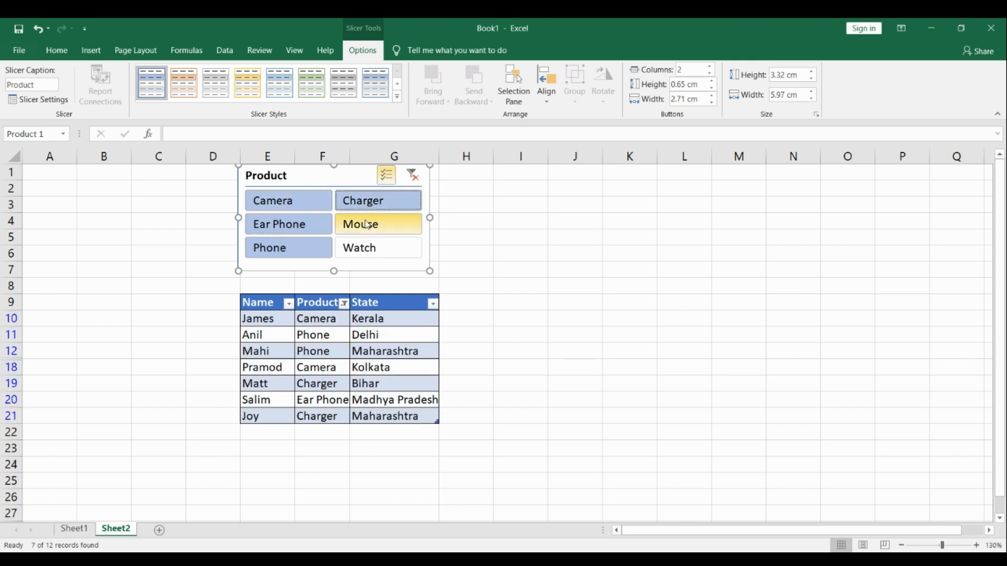
{"action": "left_click", "coordinate": [365, 224]}
{"action": "left_click", "coordinate": [367, 247]}
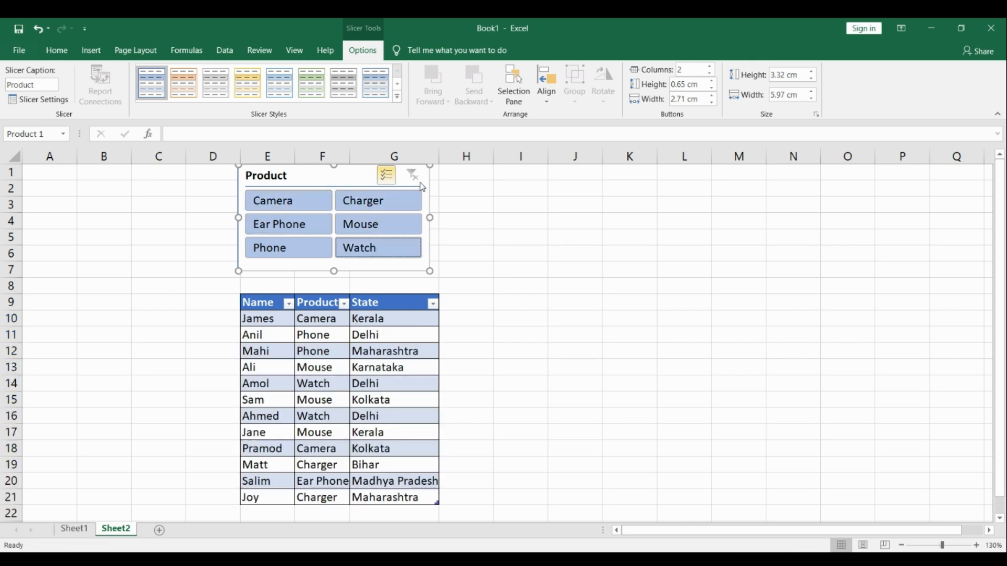
- Exclude Charger, Ear Phone and Phone from the table using the Product slicer
{"action": "left_click", "coordinate": [378, 204]}
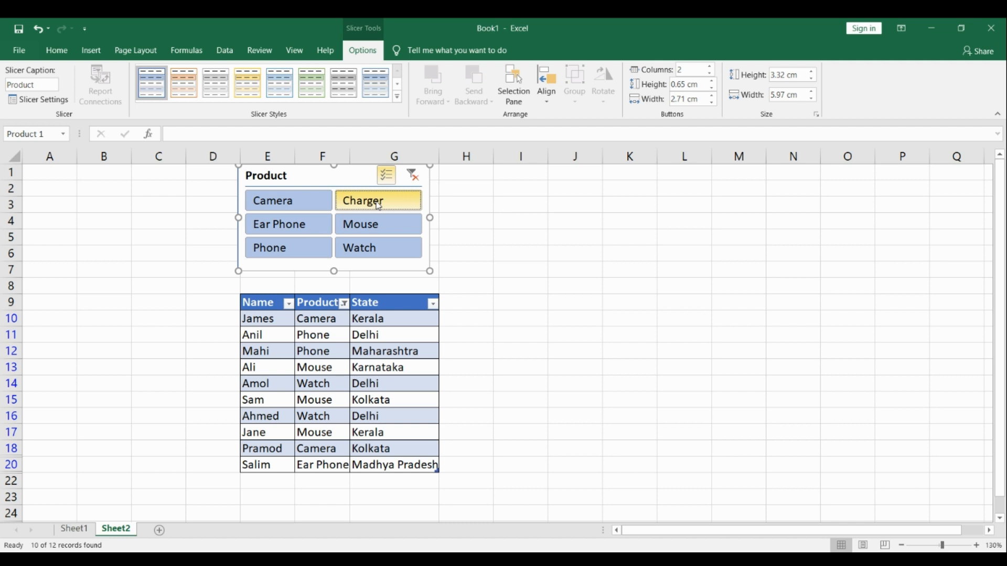
{"action": "left_click", "coordinate": [313, 234]}
{"action": "left_click", "coordinate": [303, 247]}
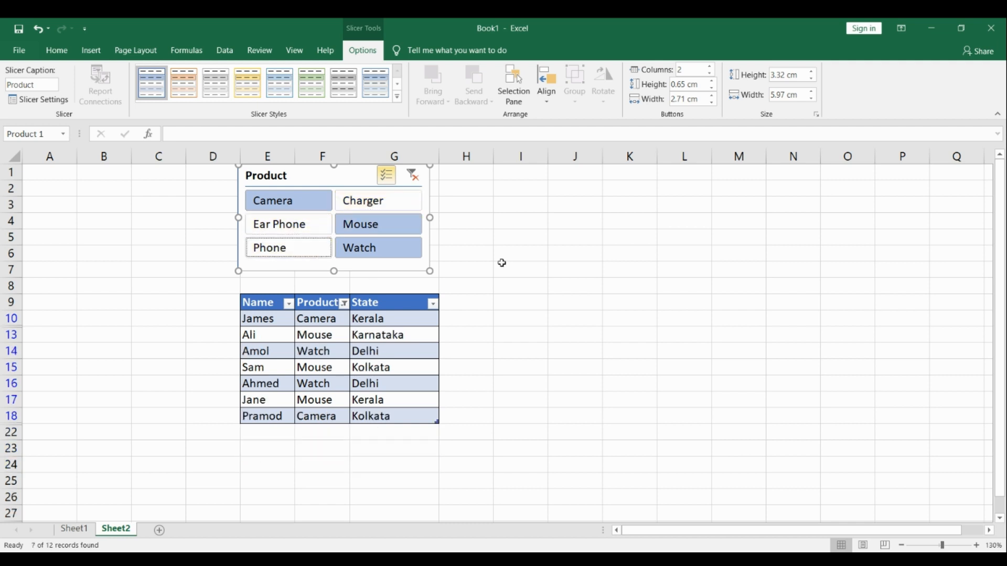